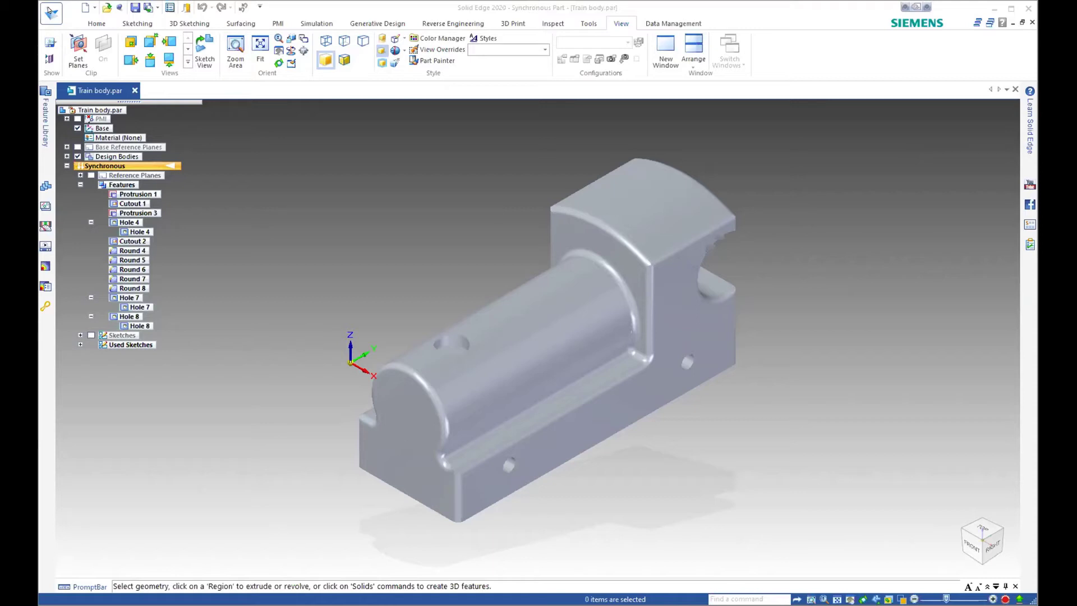
Show the application Settings page listing Options, Add-Ins, Customize and Themes
click(45, 10)
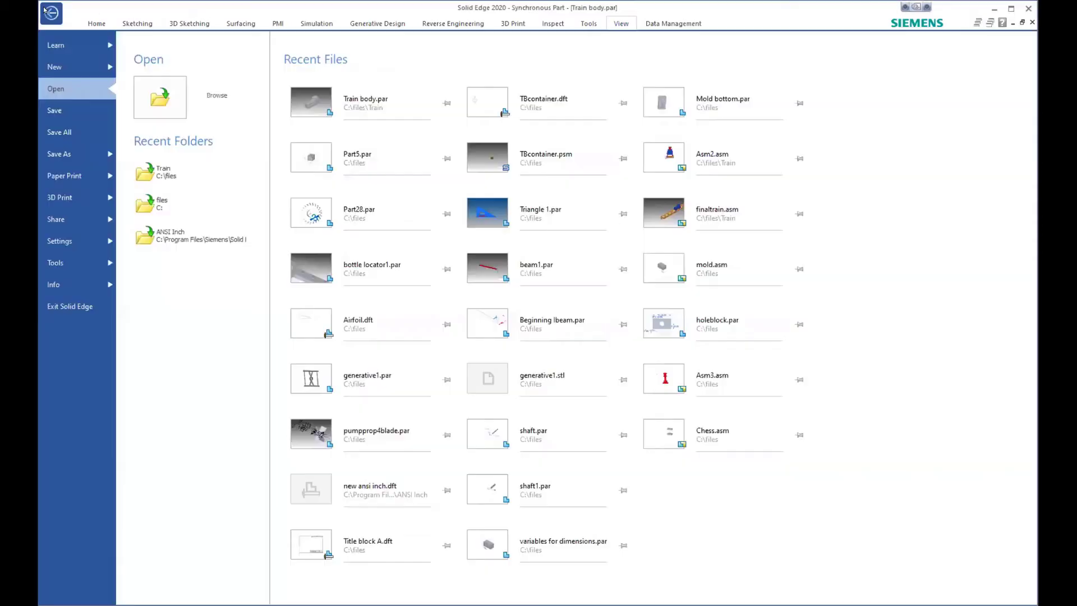
click(59, 242)
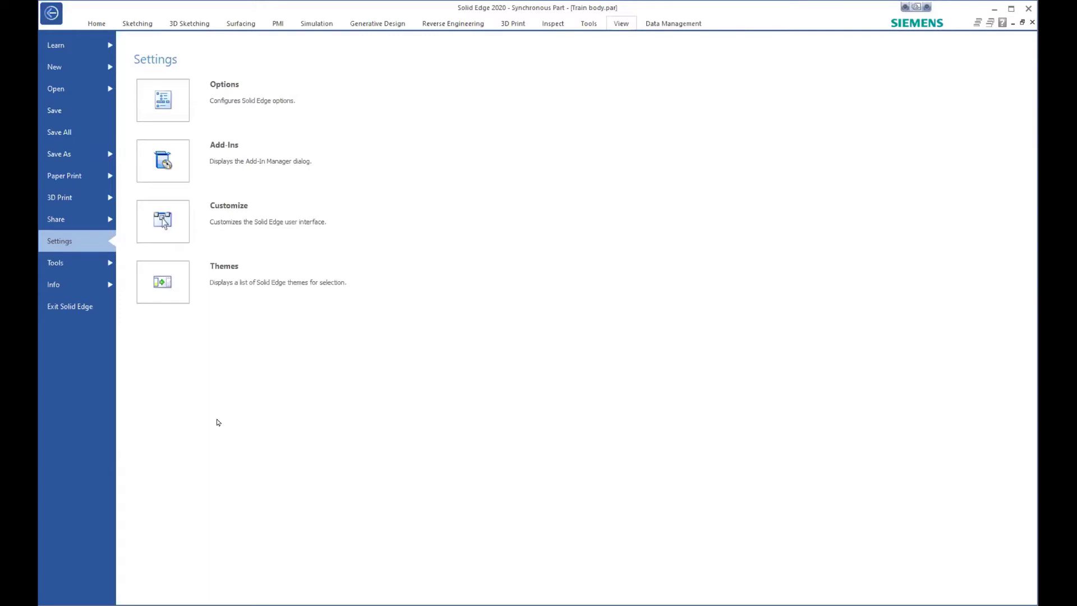
click(222, 280)
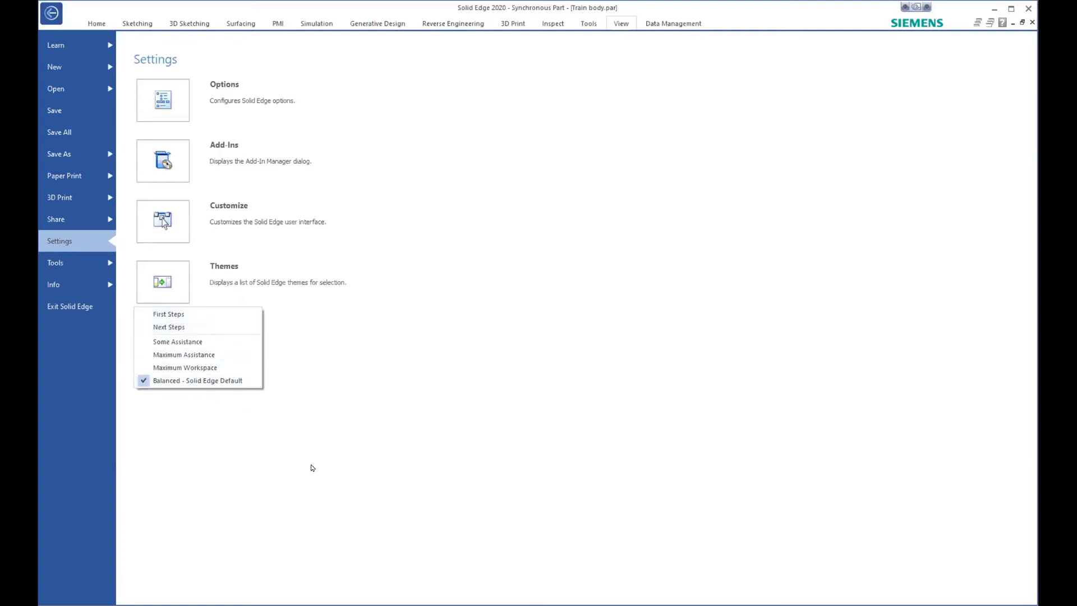
click(486, 299)
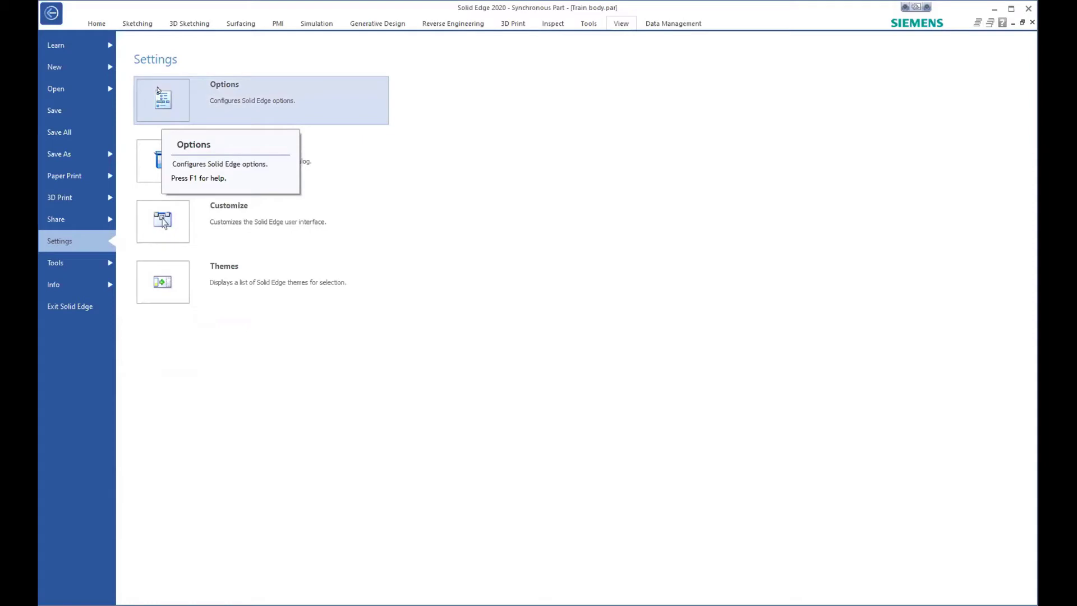
Open Solid Edge Options, review the General page, then go to the View display settings
click(51, 13)
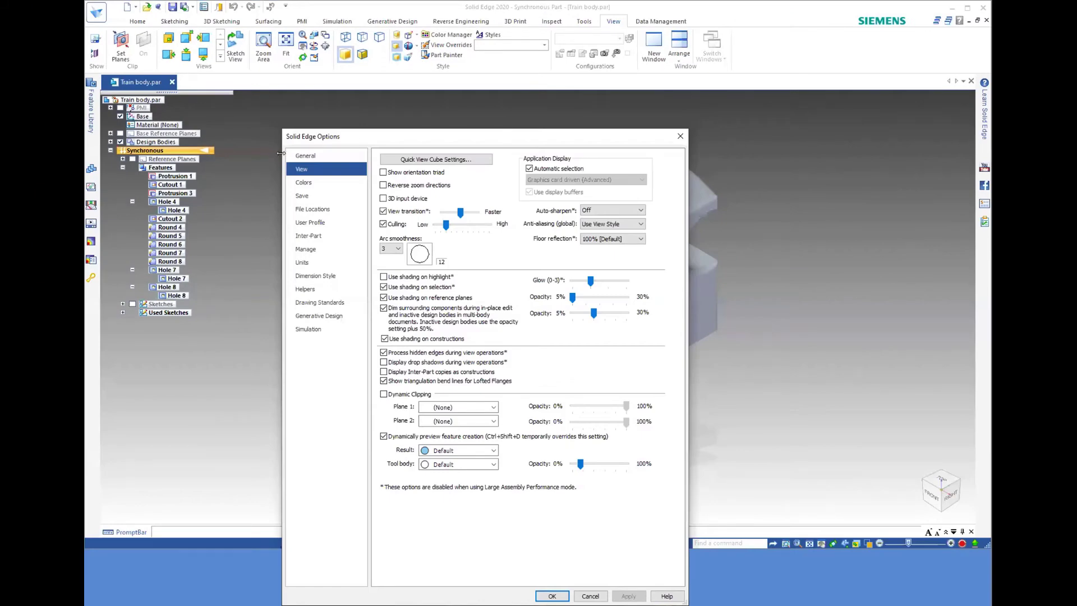
click(301, 157)
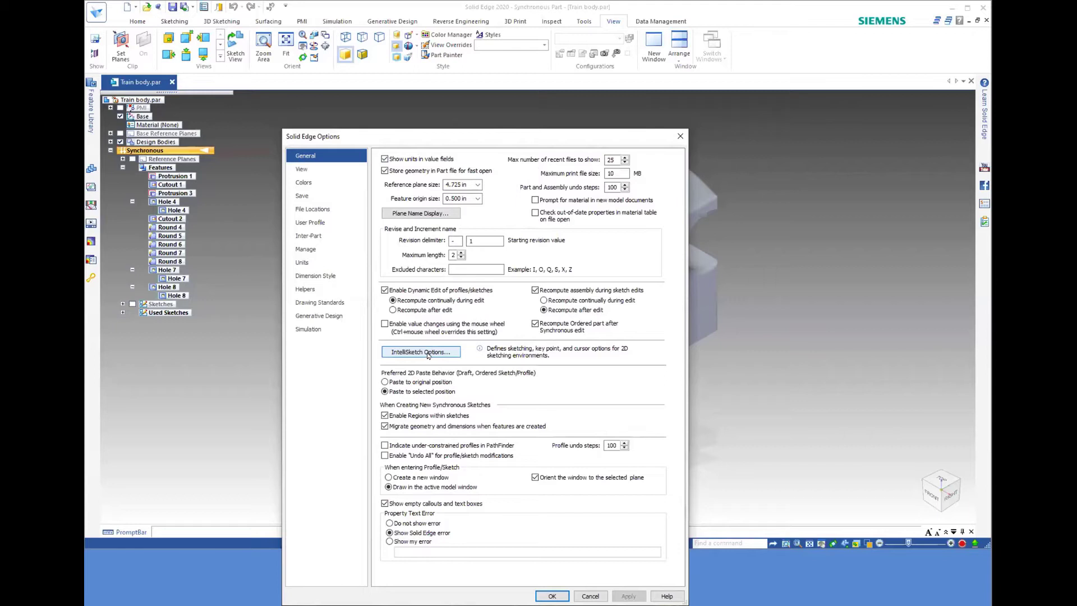
click(299, 168)
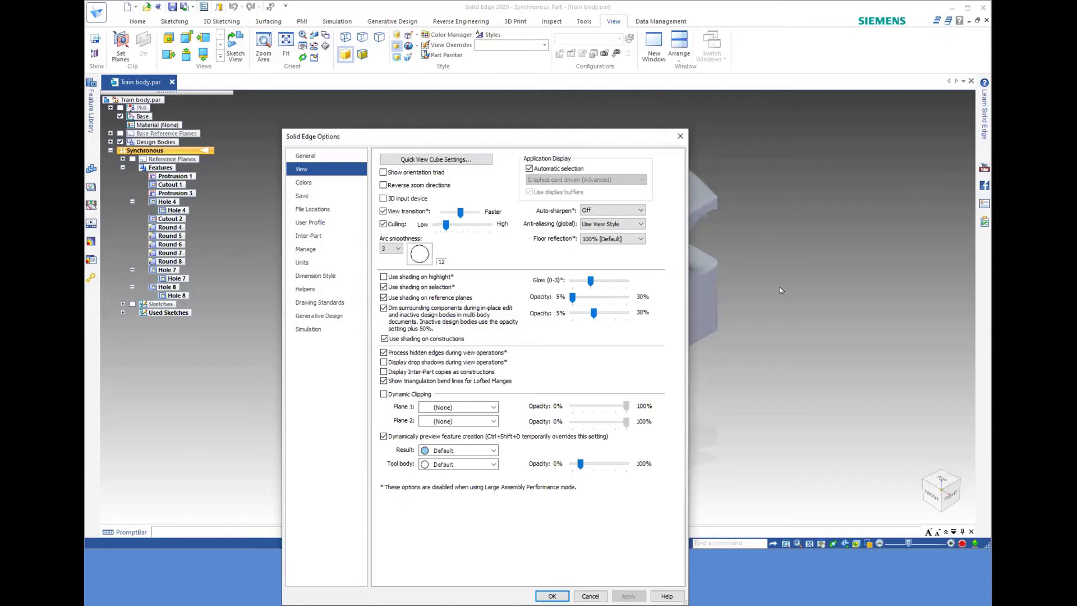
Try the graphics display modes, keeping Graphics card driven (Advanced) with Automatic selection on
click(529, 169)
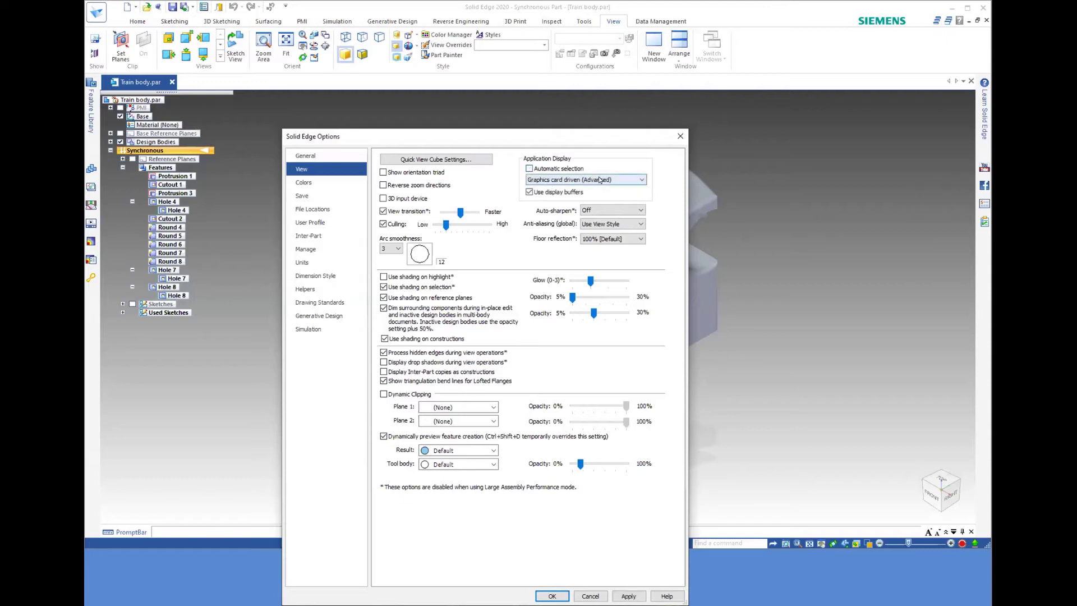
click(602, 178)
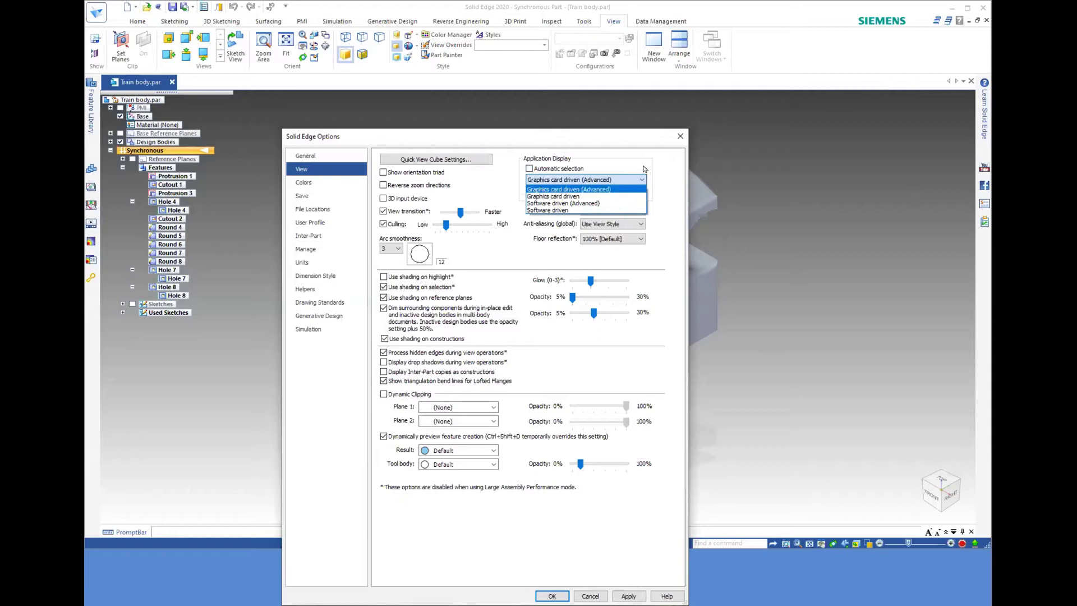
click(532, 169)
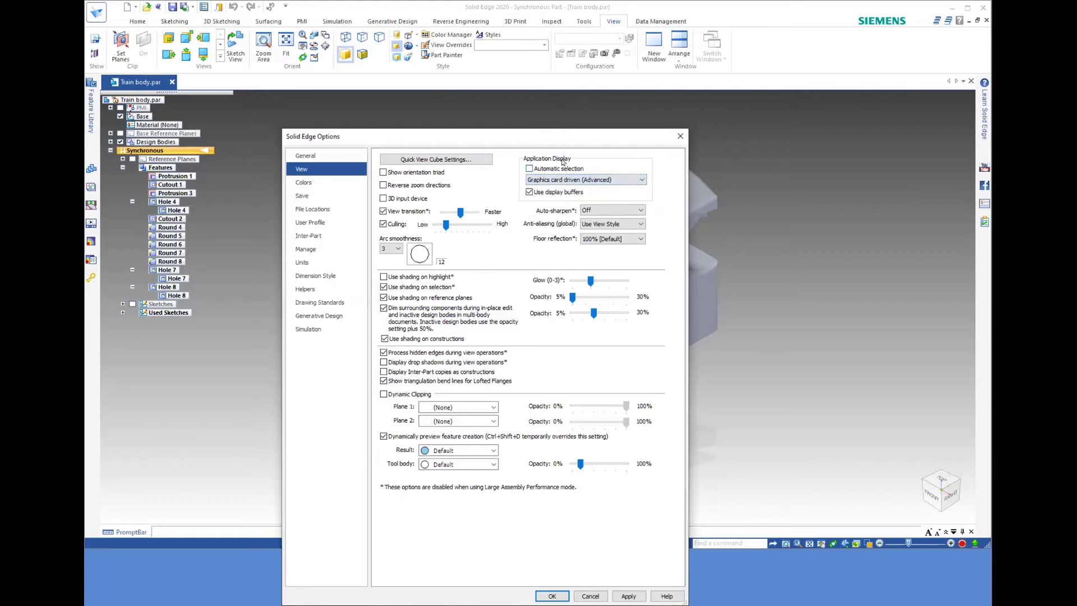
click(530, 168)
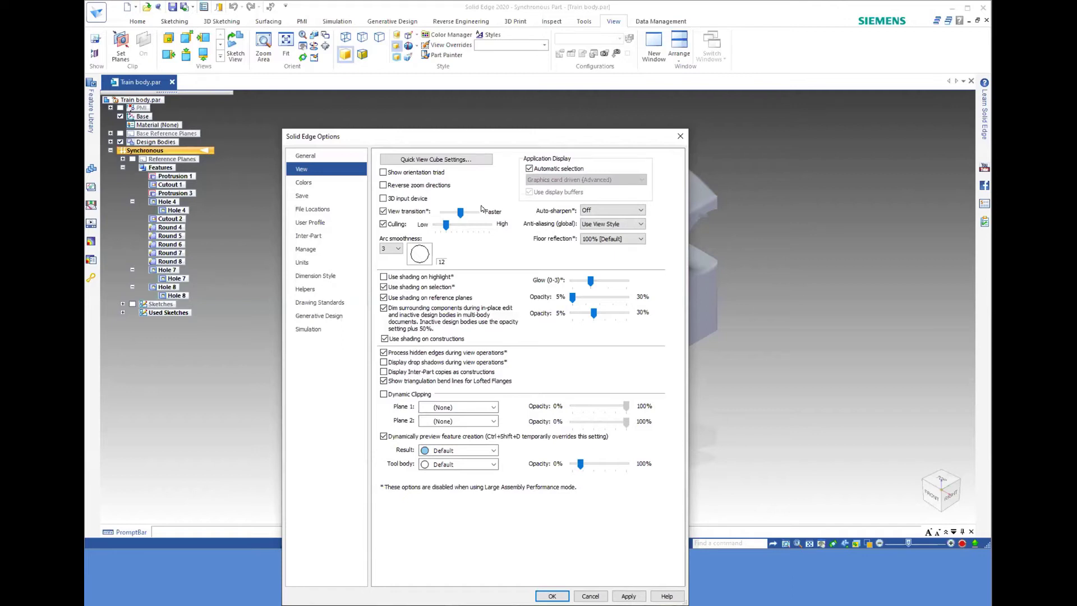
From the Colors page, open View Overrides on its Background settings (Charcoal Gray to White gradient)
click(314, 181)
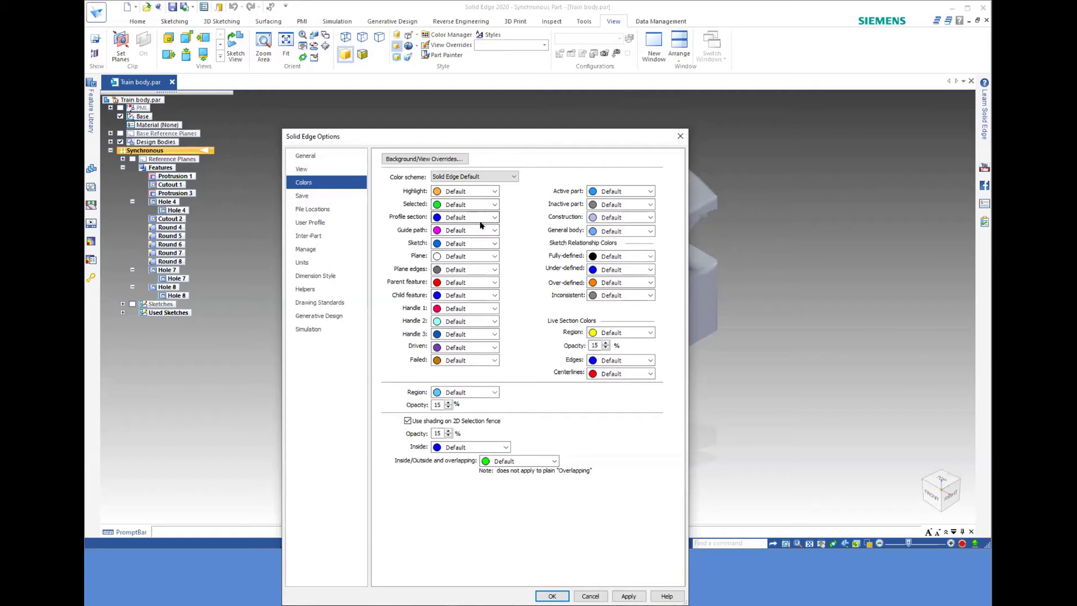
click(420, 159)
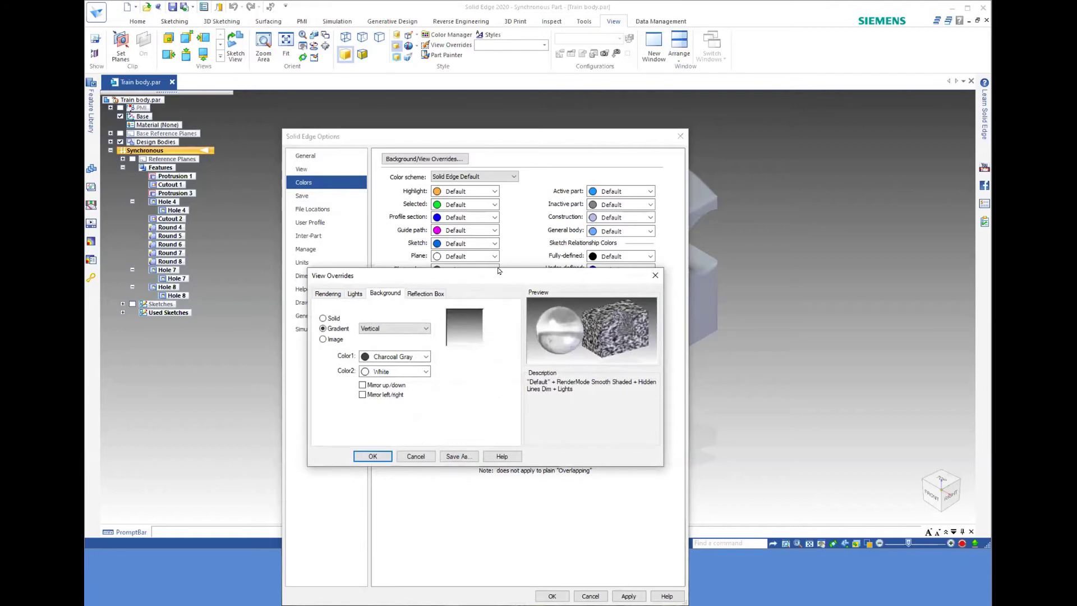
Replace the gray gradient background with a solid White background and confirm the override
drag(498, 269, 617, 193)
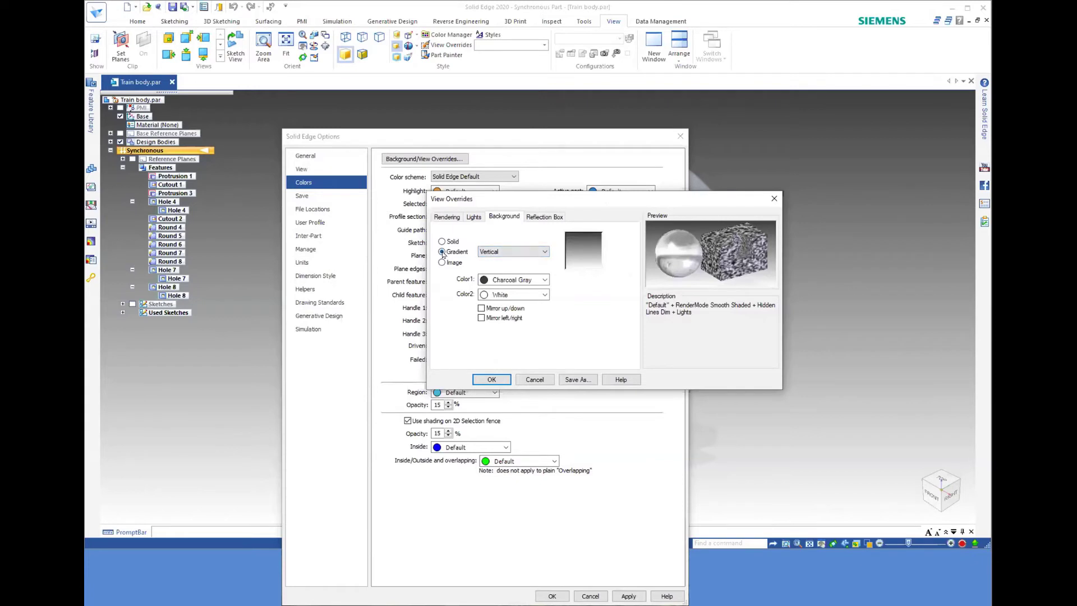
click(525, 251)
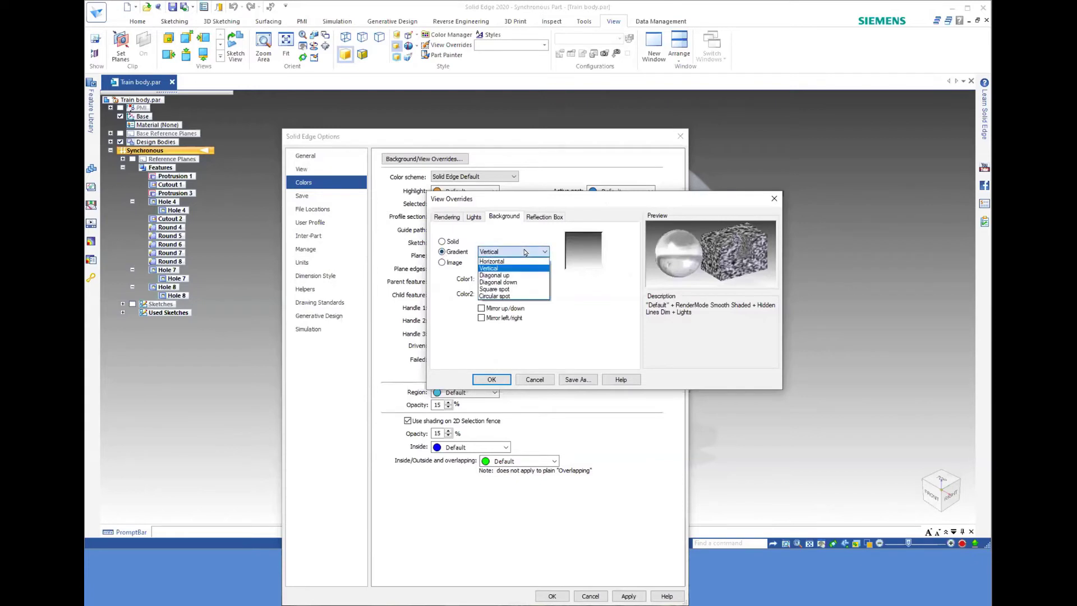
click(503, 281)
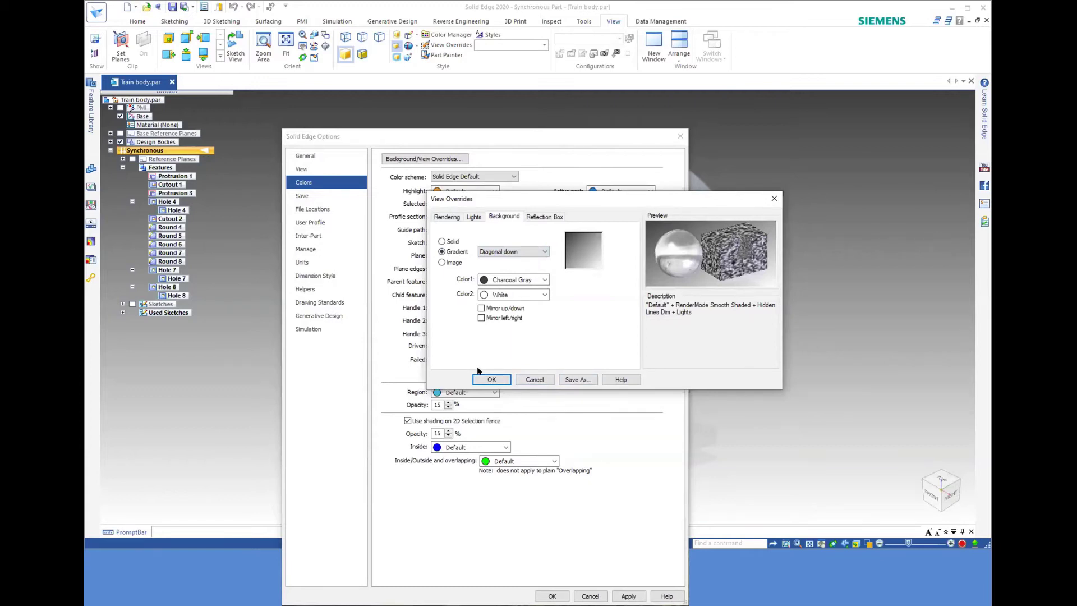
click(442, 241)
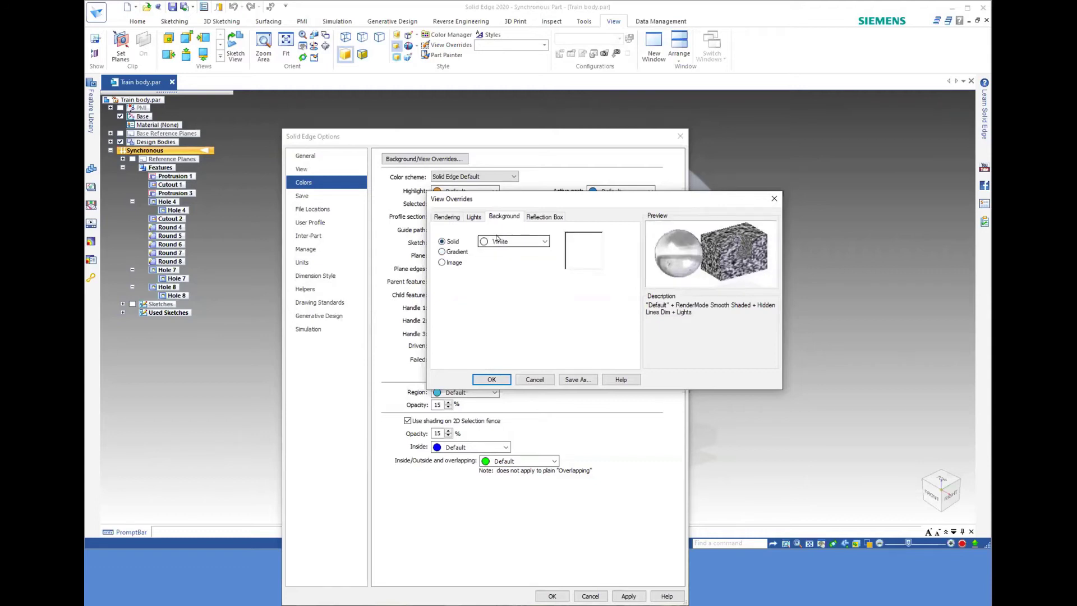
click(488, 380)
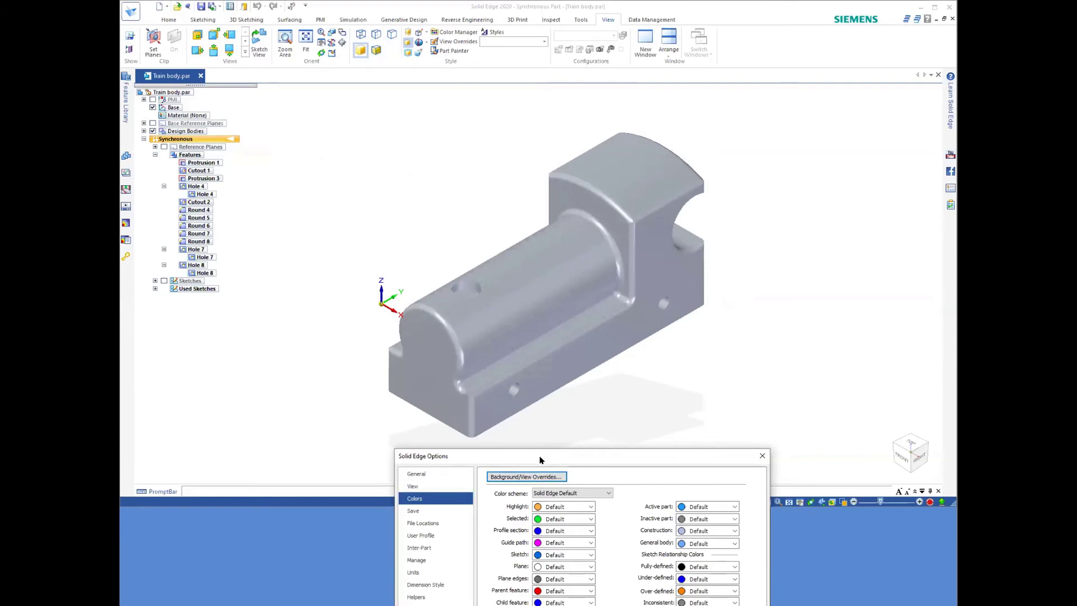
key(Escape)
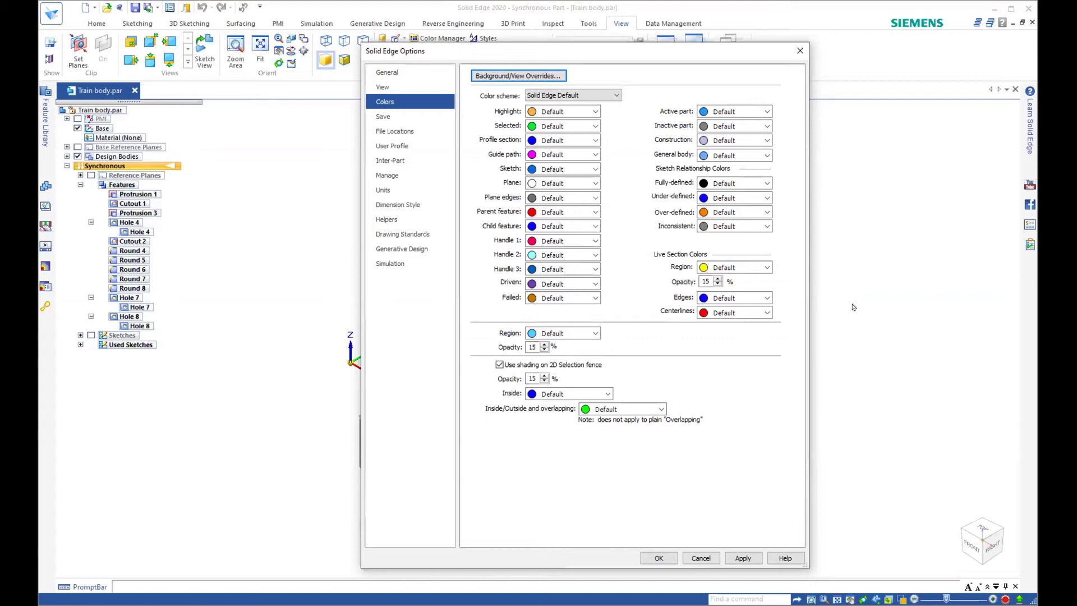
Apply the colour settings, then review the Units, Dimension Style and Simulation pages
click(736, 558)
click(398, 191)
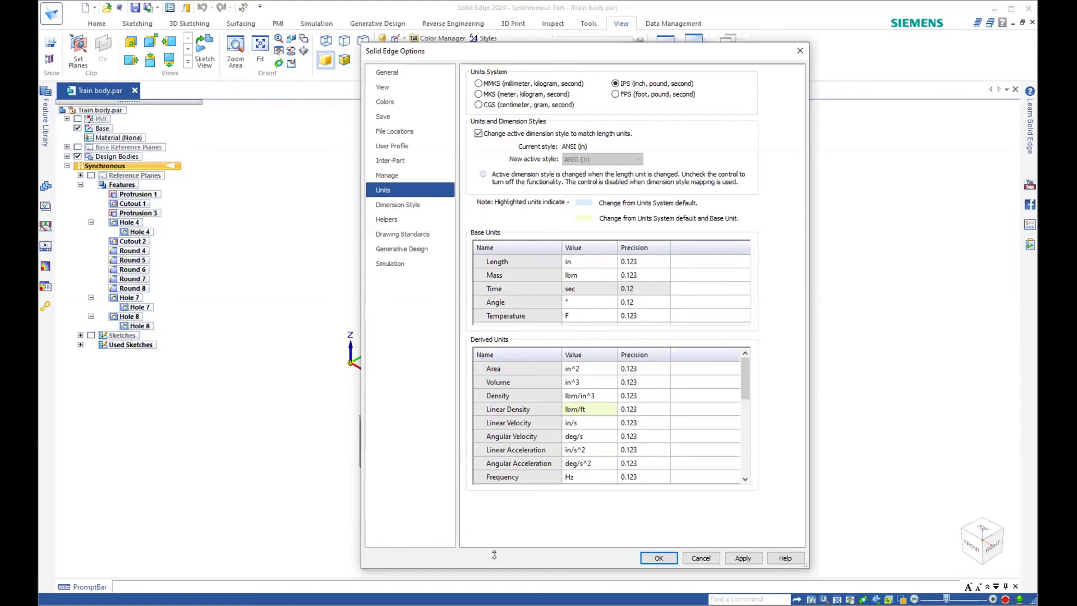
click(389, 206)
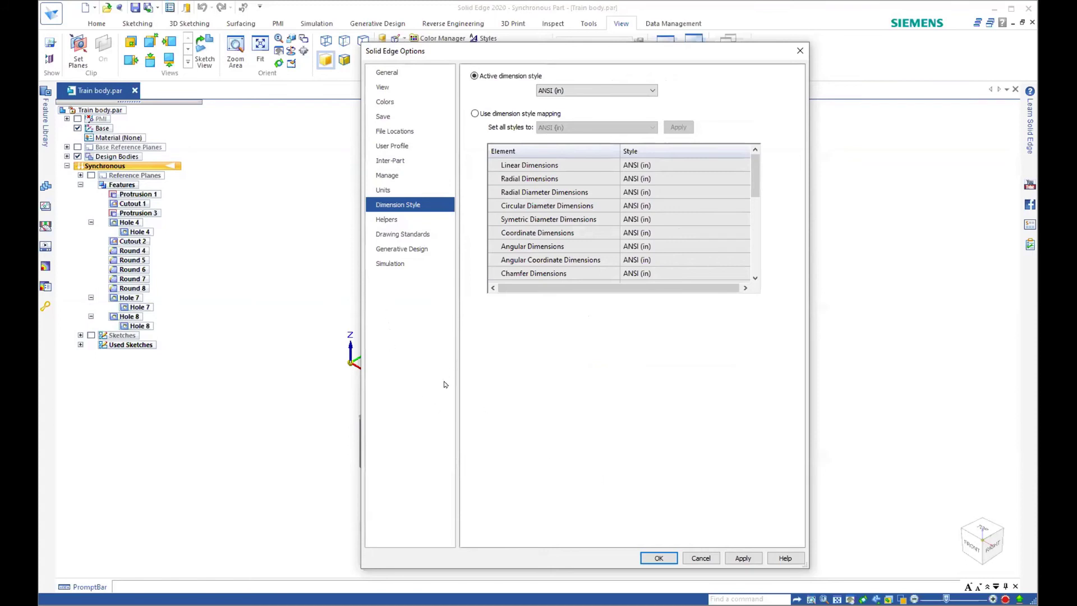
click(384, 263)
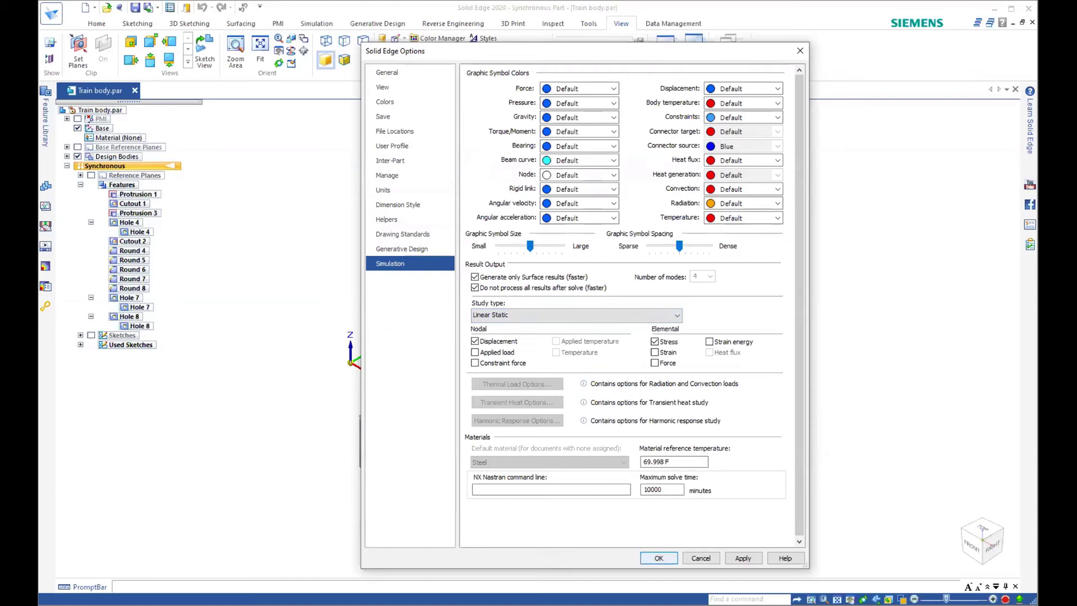
Close the Options with OK and start Part Painter with the Teal style
click(660, 557)
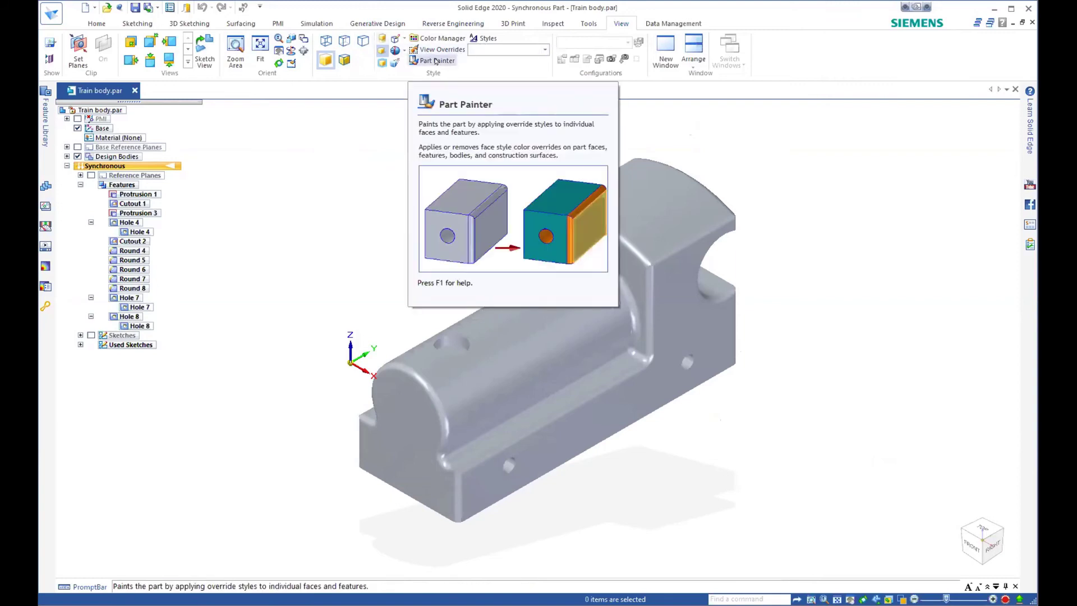
click(436, 61)
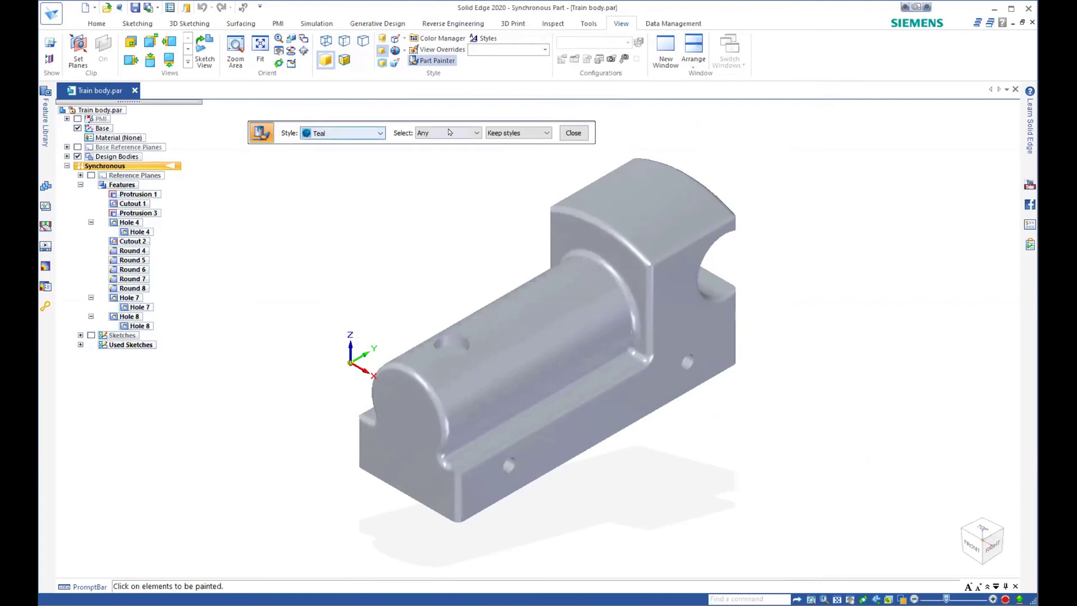
Switch selection to Face and paint the front end face and upper block's front face Teal
click(475, 132)
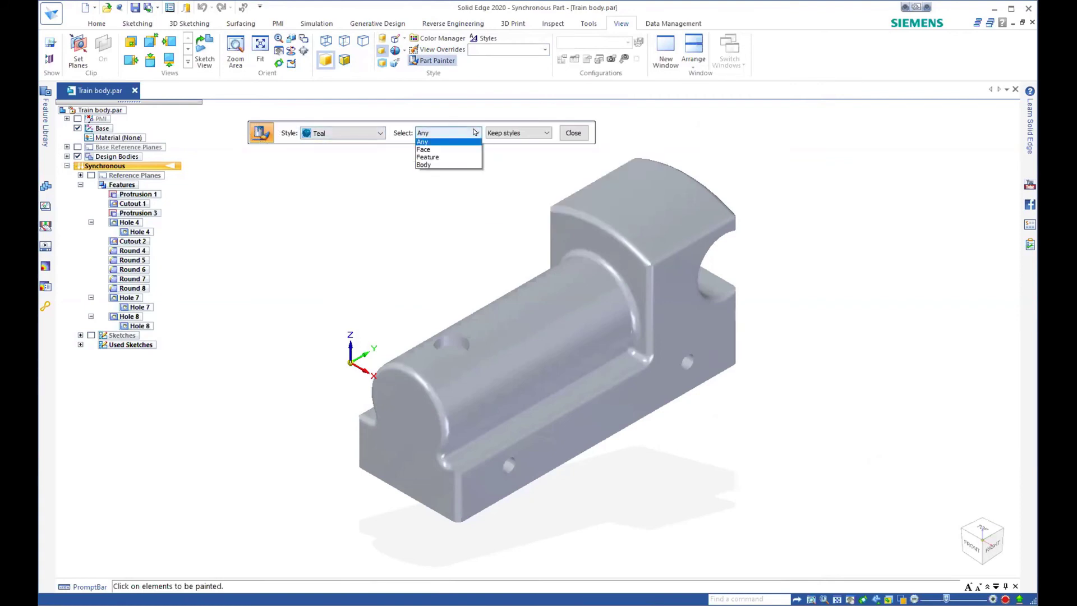
click(448, 150)
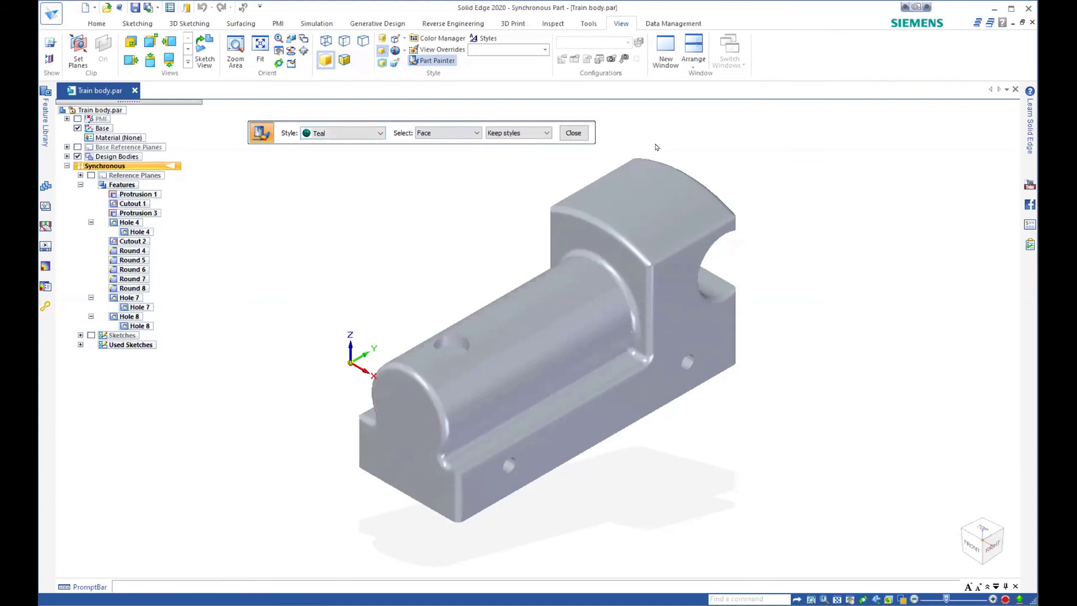
click(416, 450)
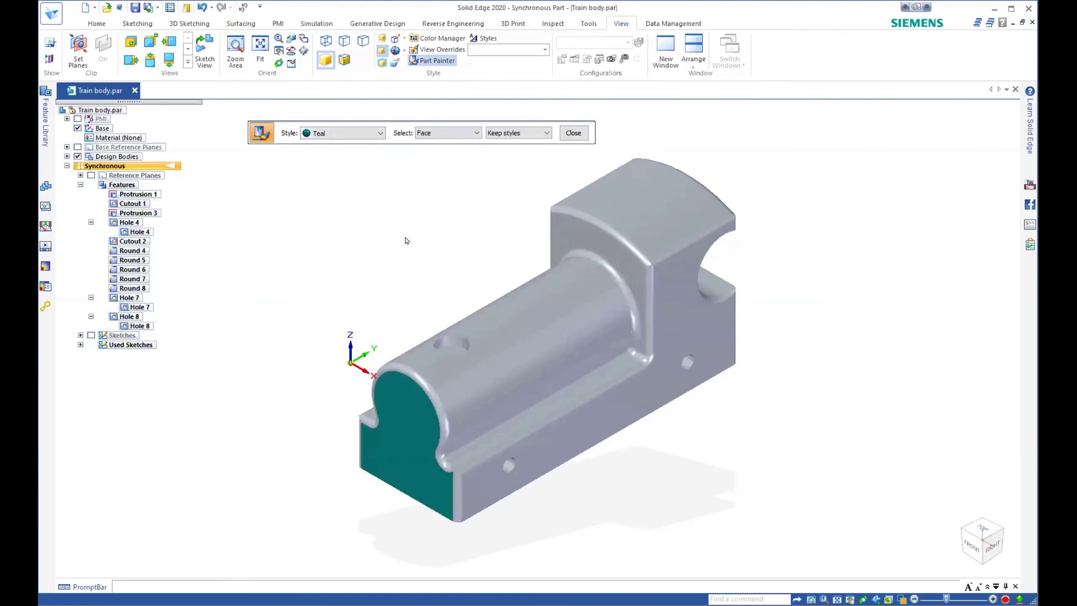
click(567, 229)
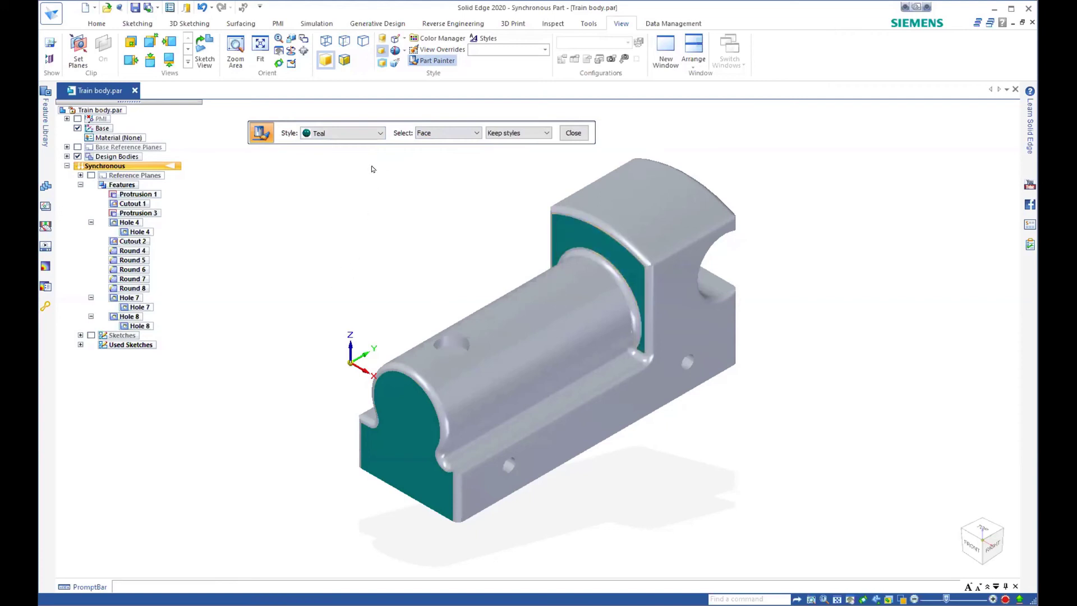
click(378, 133)
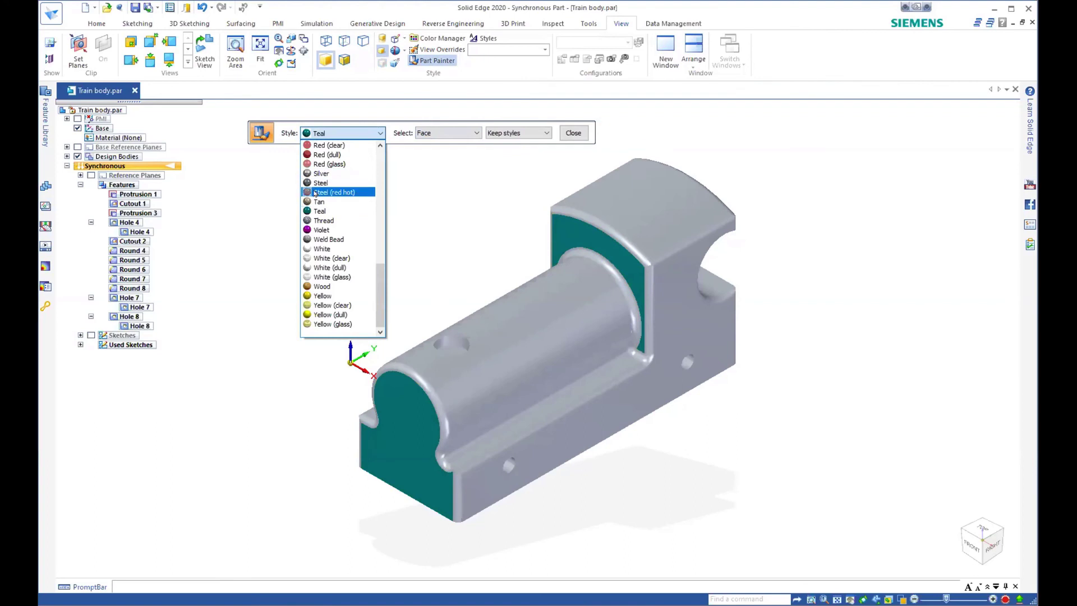
Paint the long side face and the cylindrical face with Steel (red hot)
click(315, 191)
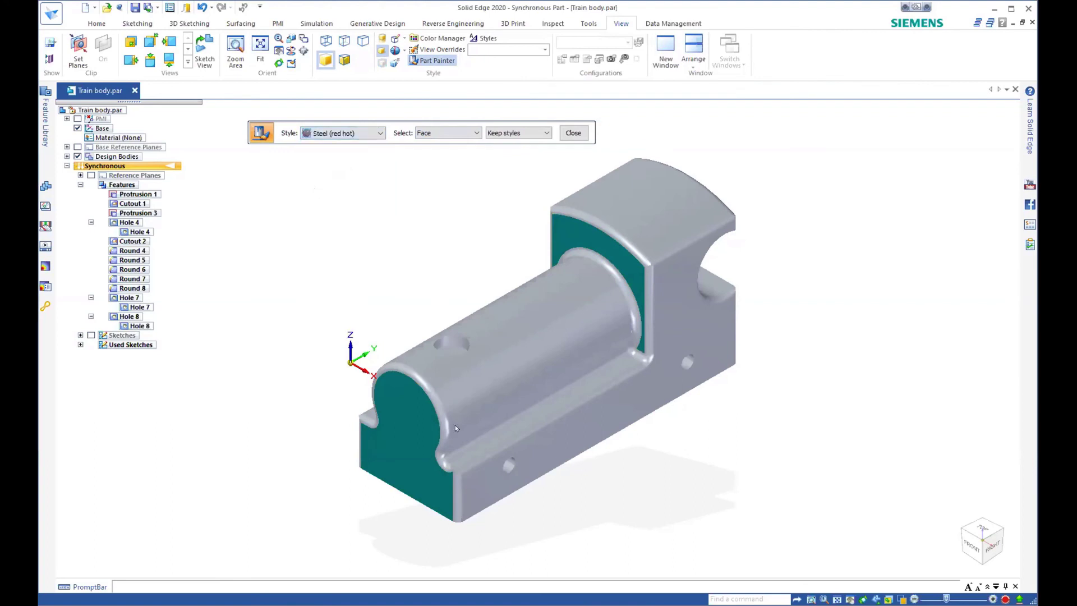
click(562, 440)
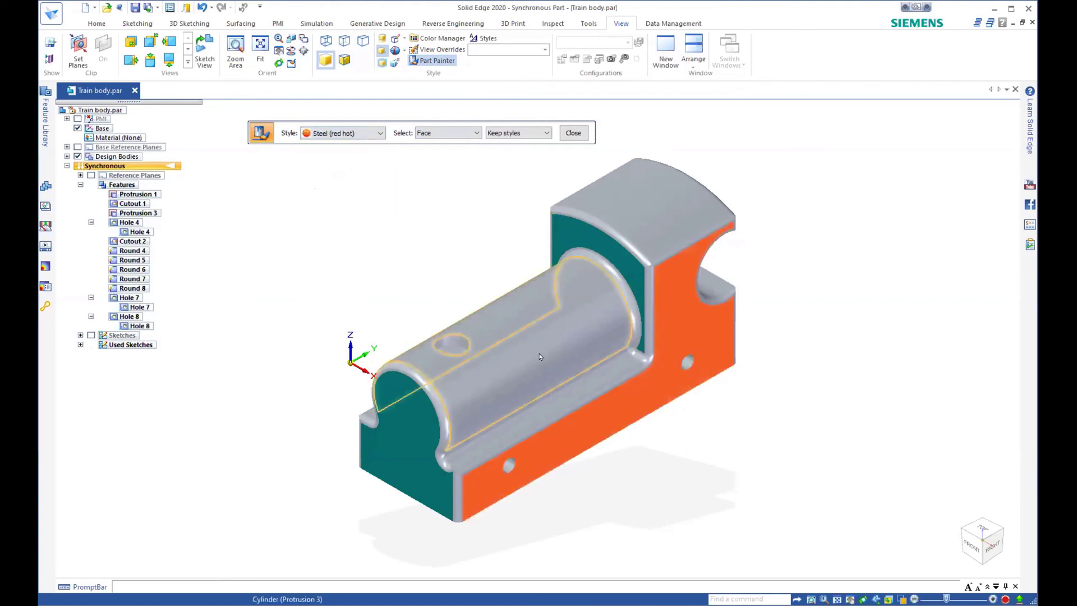
click(549, 367)
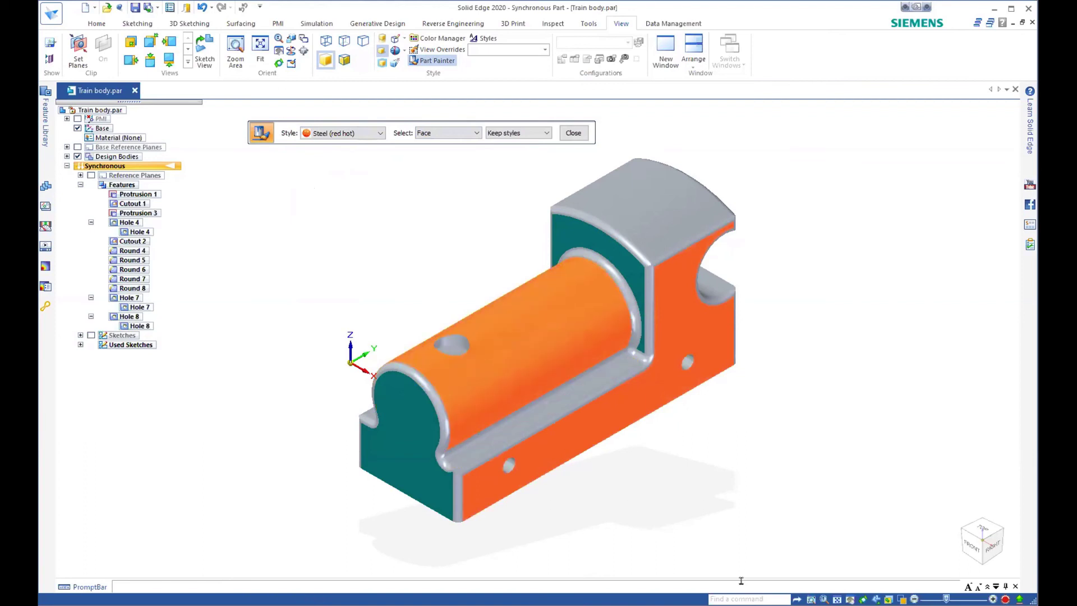
click(380, 135)
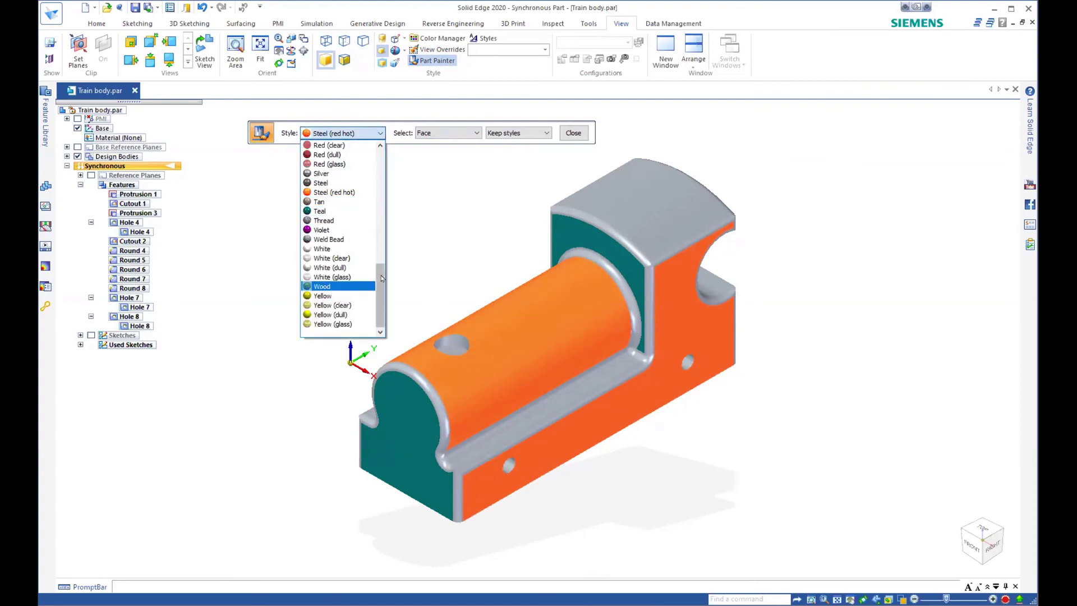
drag(381, 277, 391, 201)
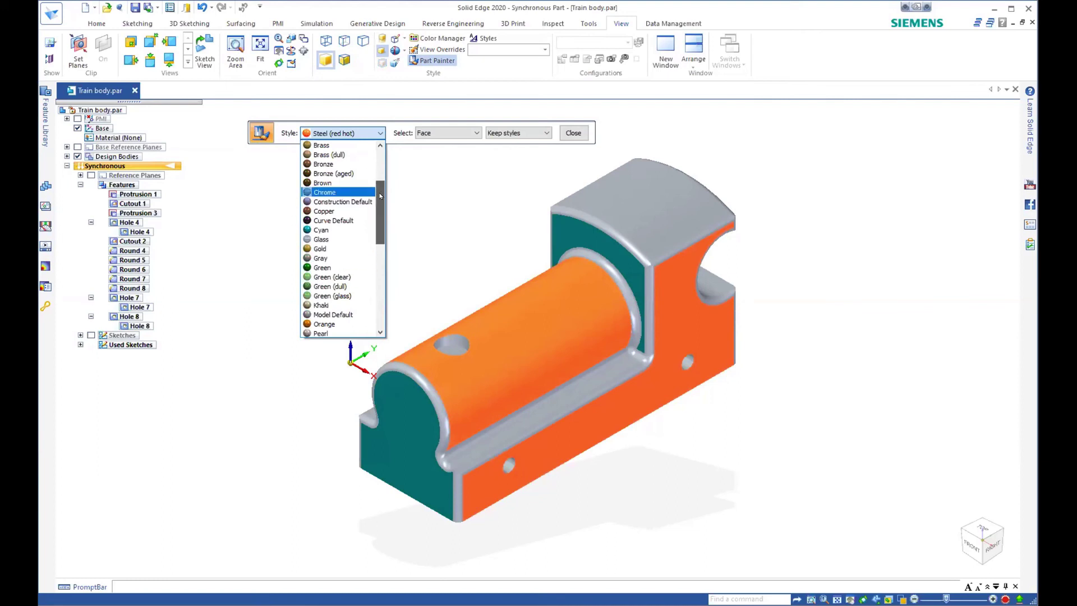
scroll(323, 264, up, 2)
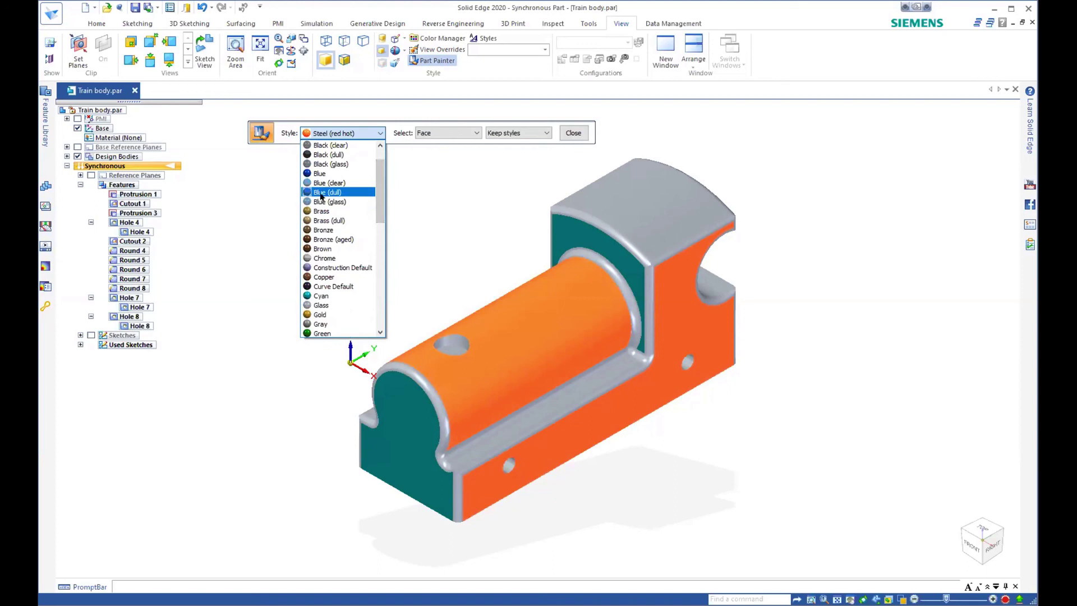
Paint the upper block's top curved face Blue (dull), keeping that style selected
click(355, 196)
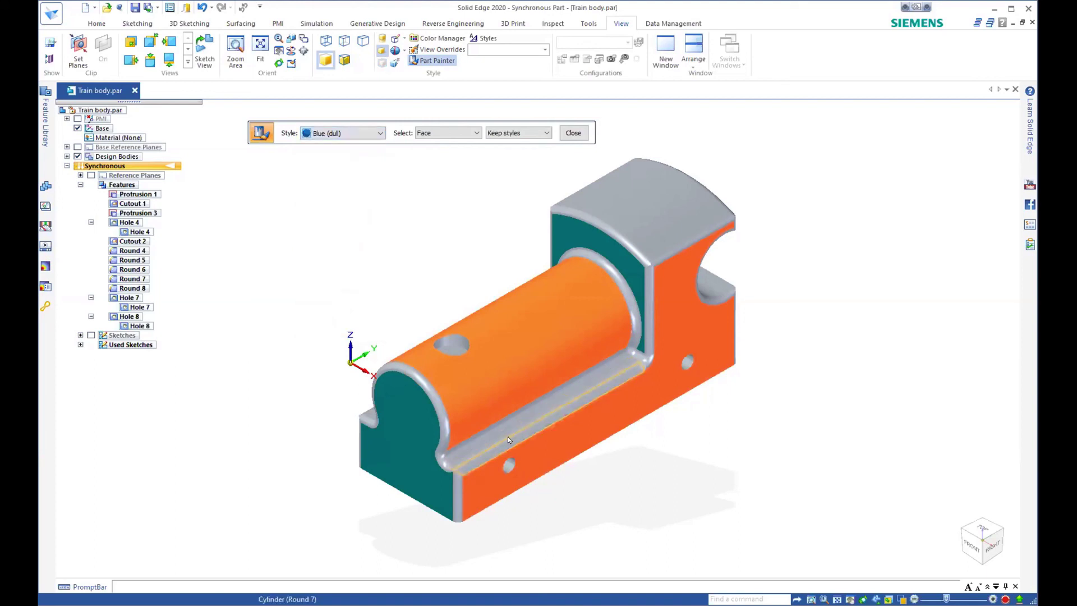
click(646, 207)
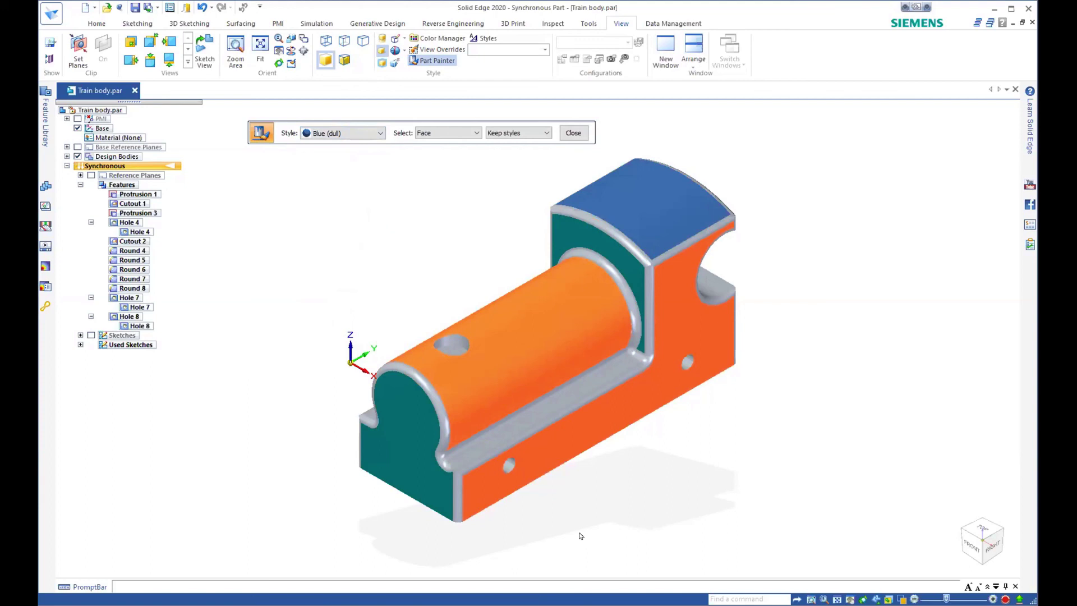
click(374, 135)
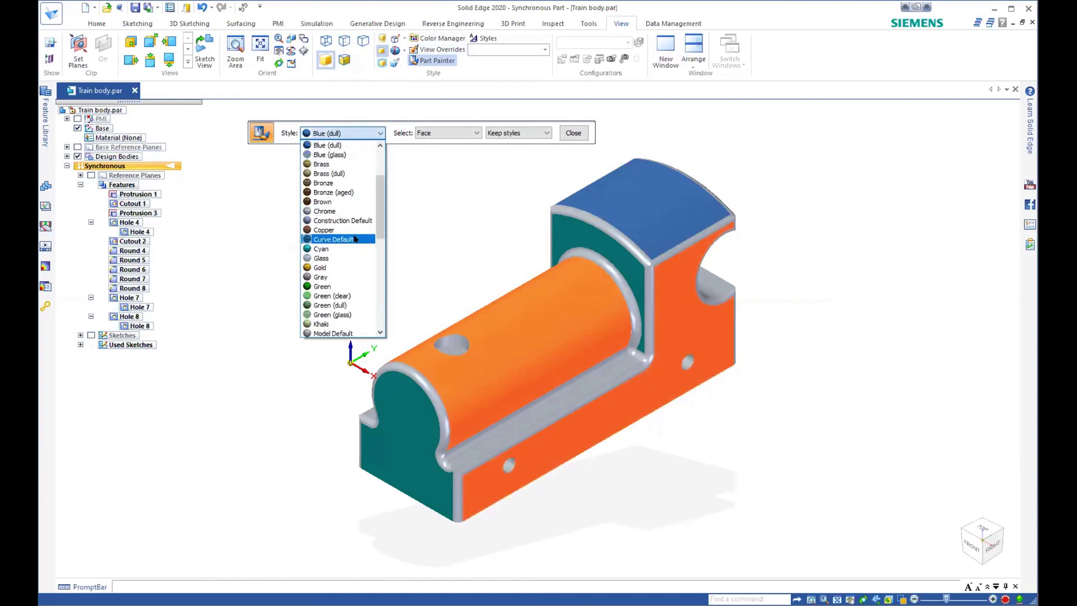
scroll(341, 258, down, 1)
scroll(341, 258, down, 4)
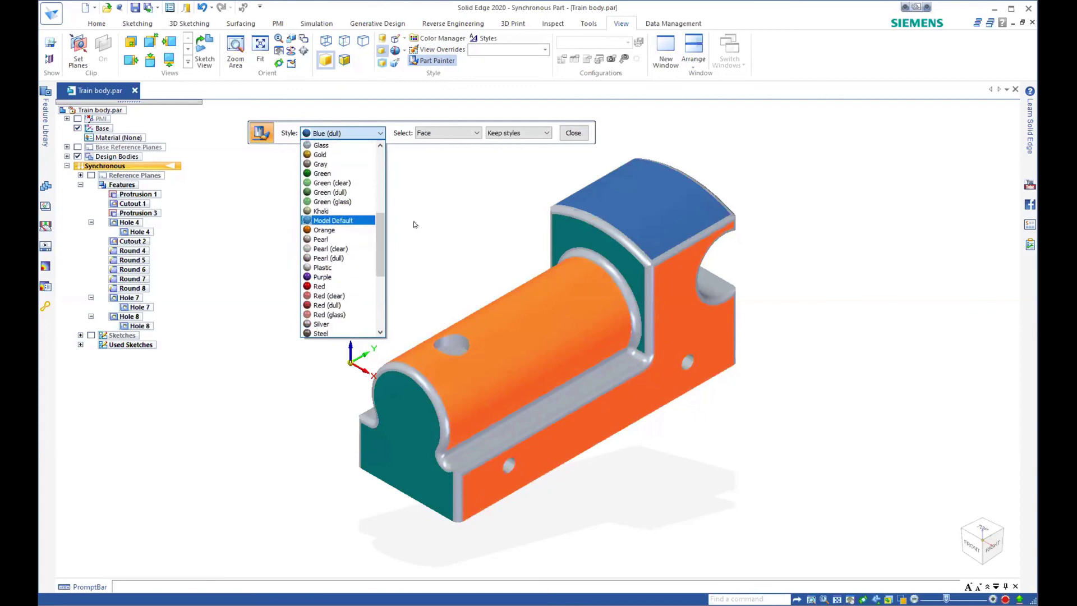
click(879, 165)
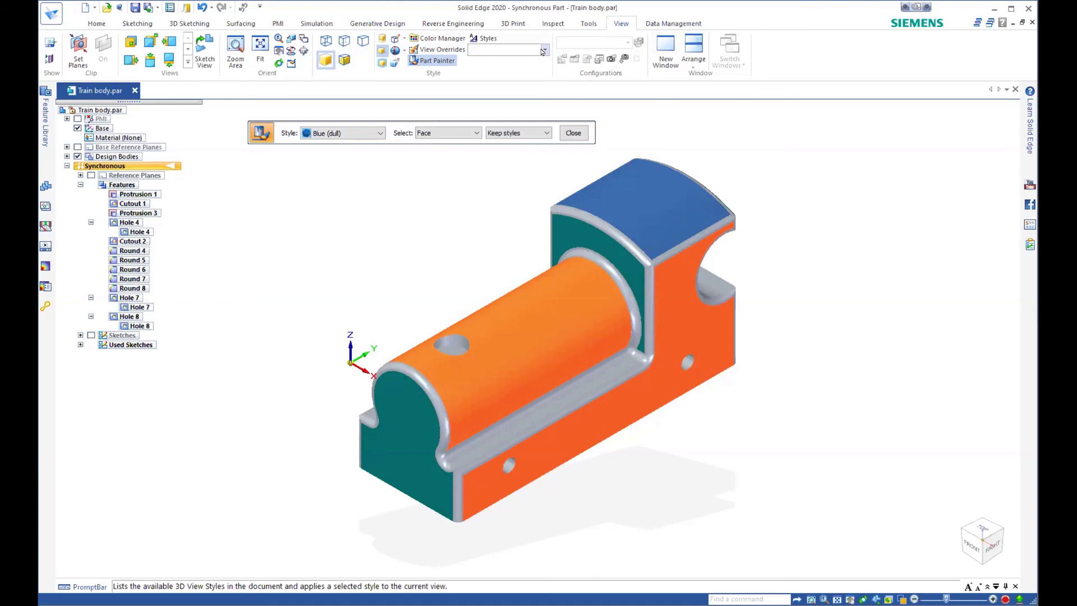
Preview the painted part in the High Quality and Rendering view styles
click(542, 52)
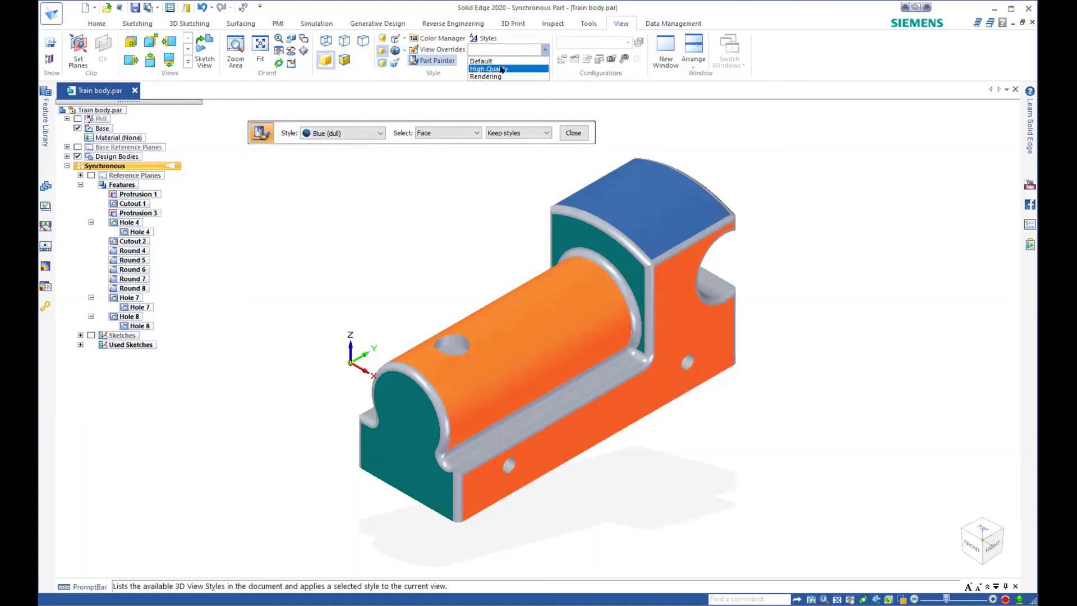
click(488, 69)
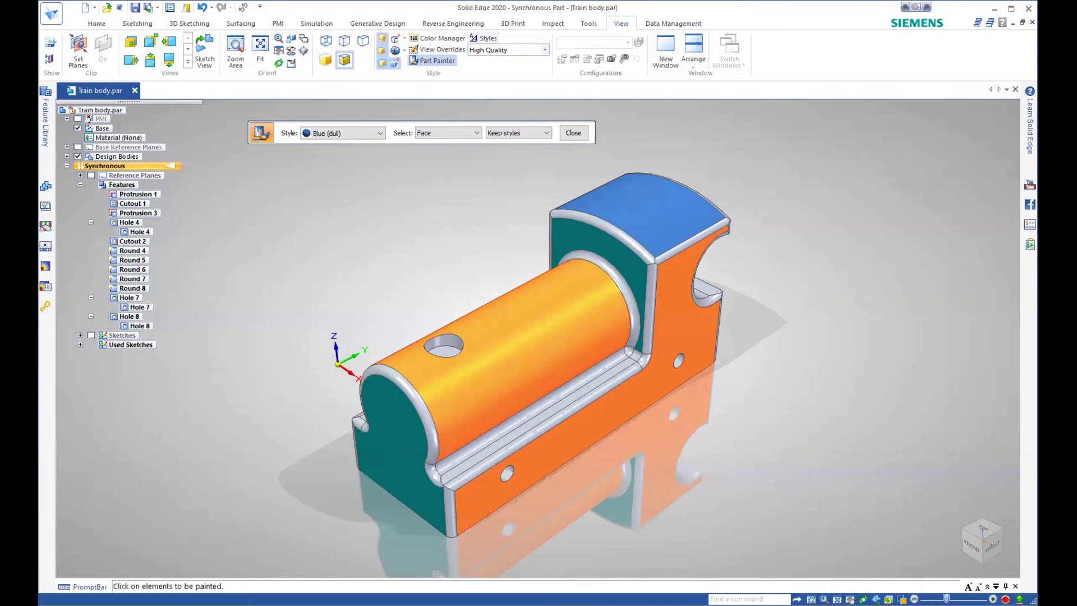
click(543, 50)
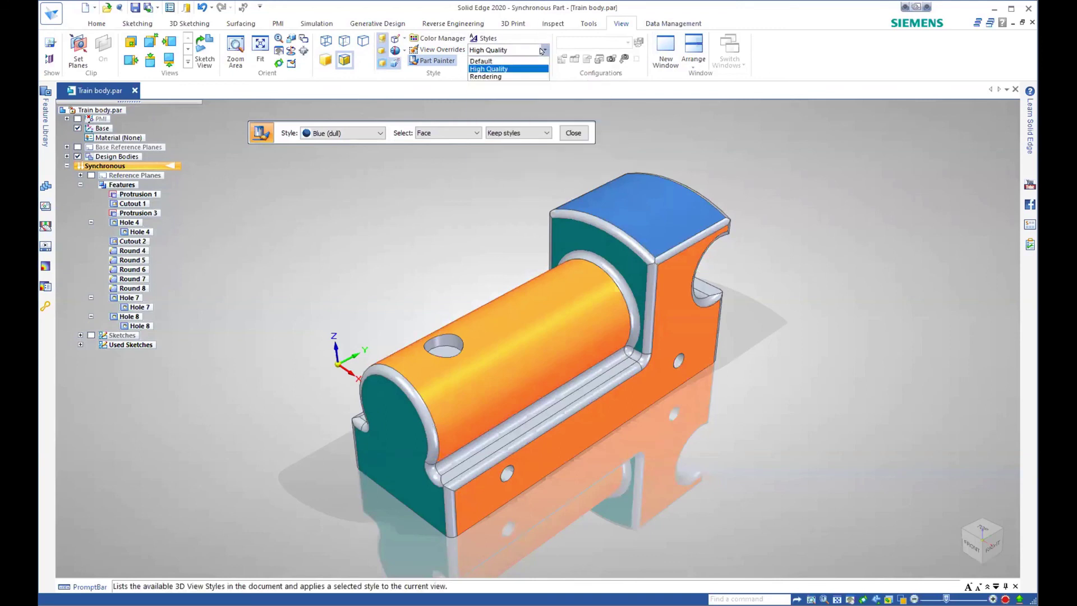
click(521, 74)
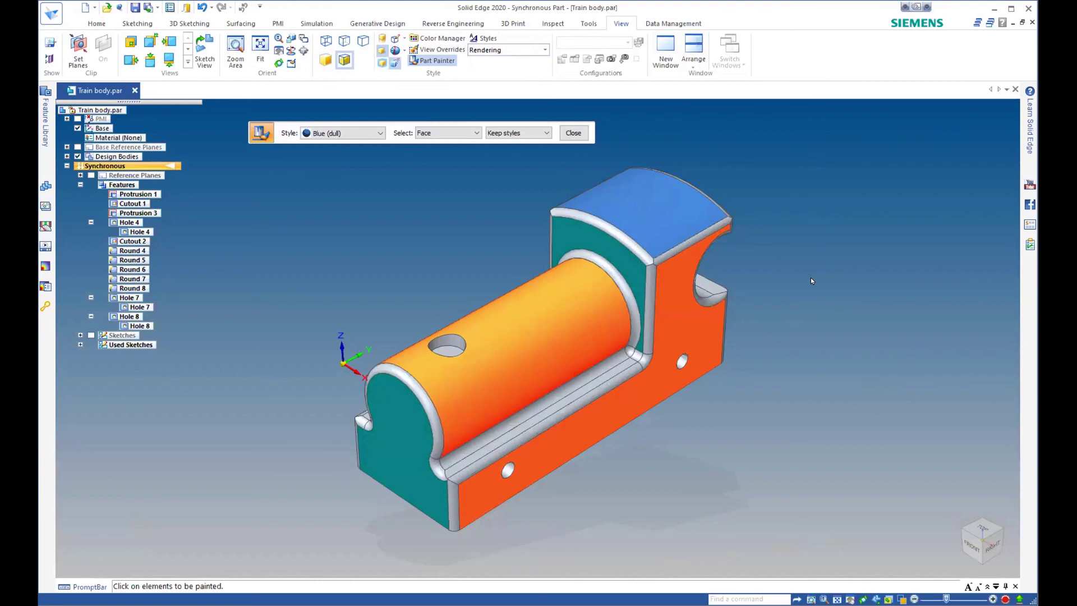
Return the view style to Default and save the painted part
click(543, 50)
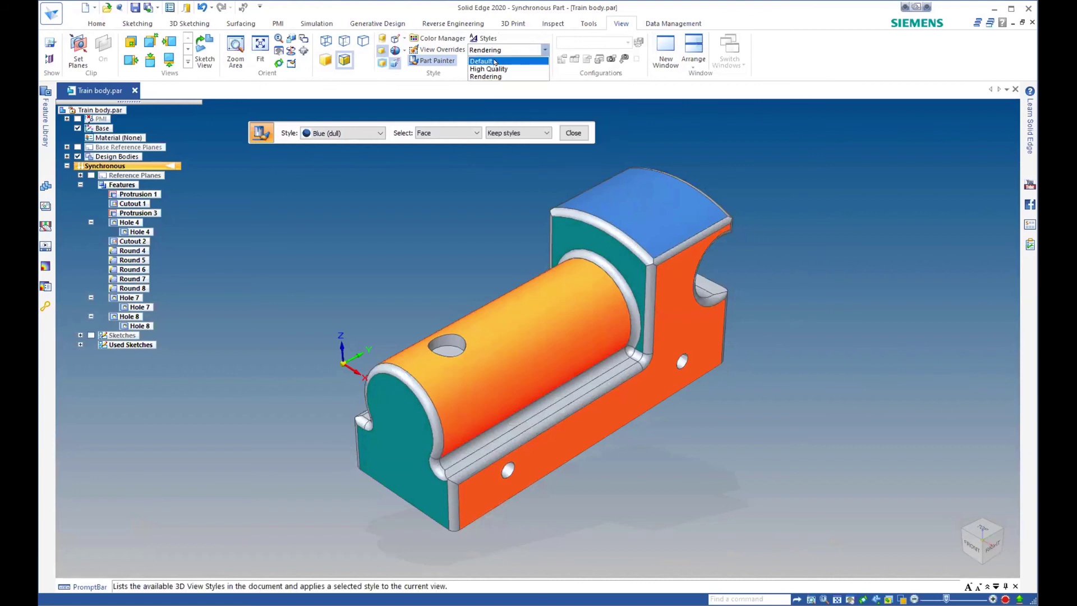
click(494, 61)
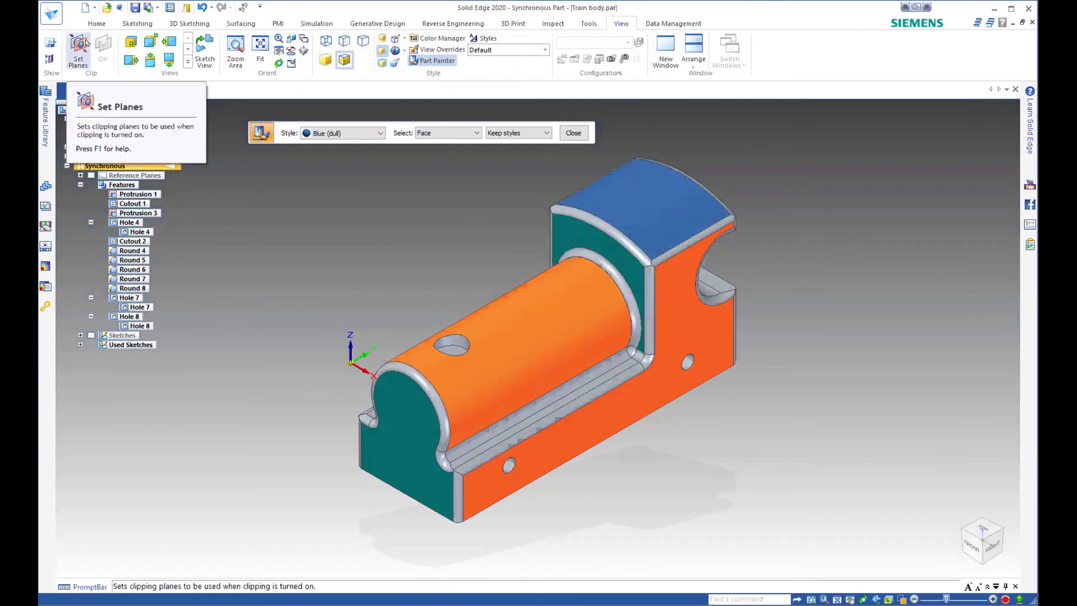
click(136, 8)
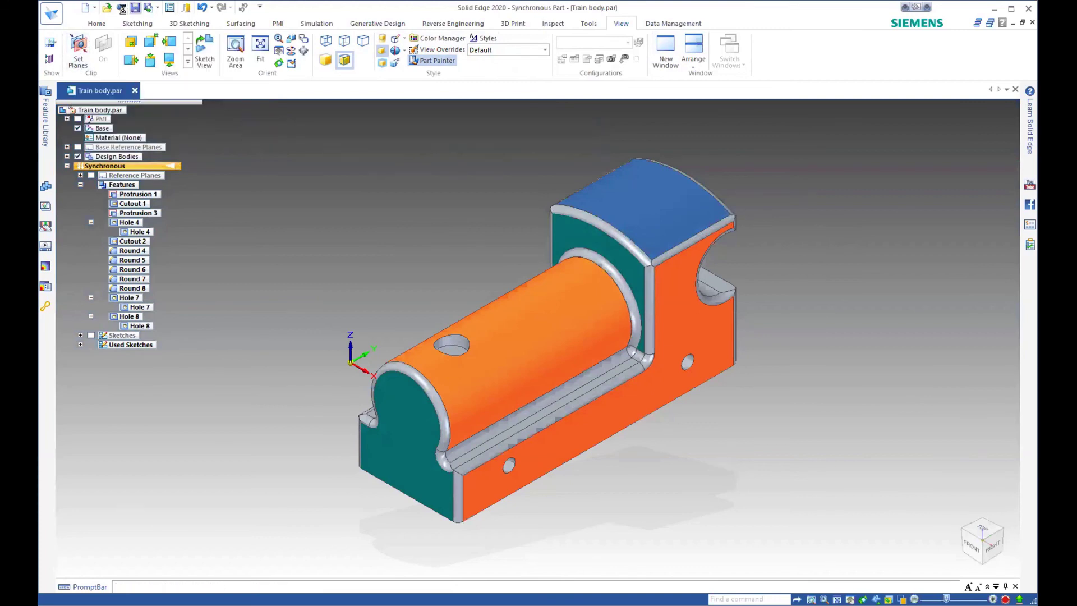